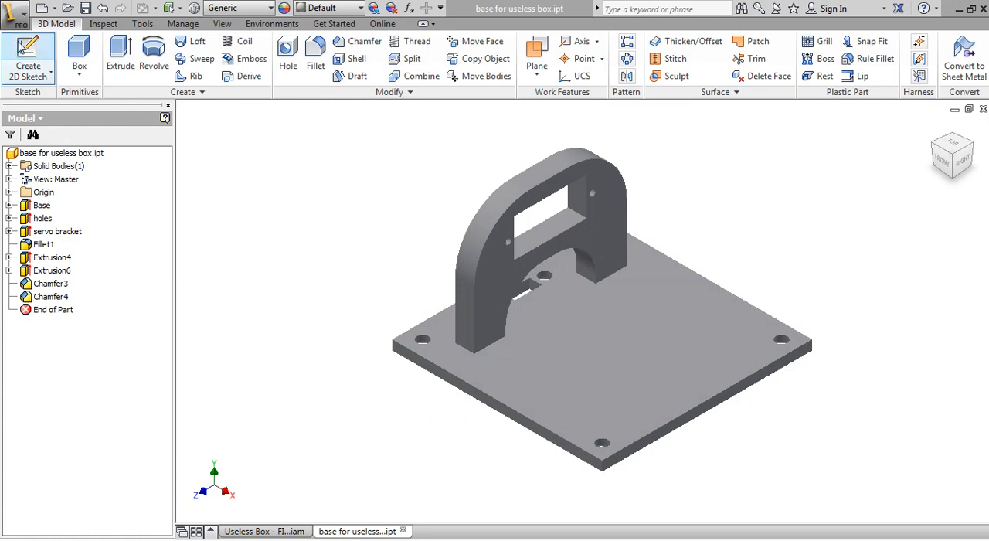
Start a CAD-format export of the base for useless box part with STL as the file type.
{"action": "left_click", "coordinate": [24, 20]}
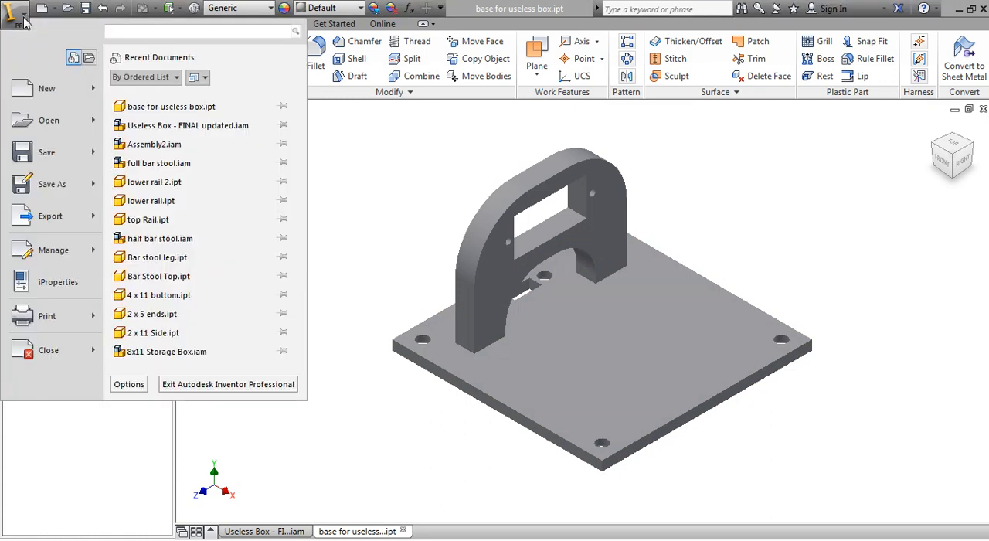
{"action": "mouse_move", "coordinate": [56, 233]}
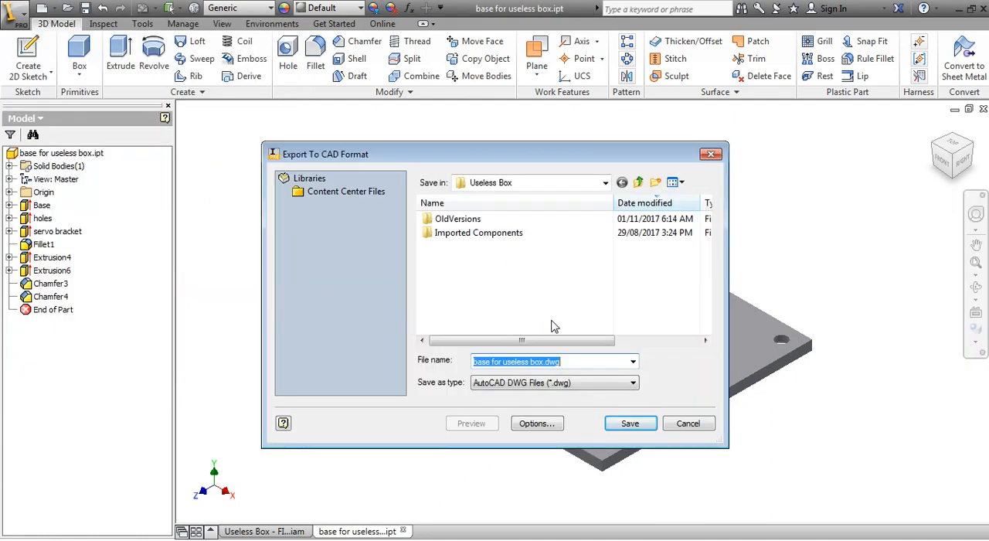
{"action": "left_click", "coordinate": [575, 384]}
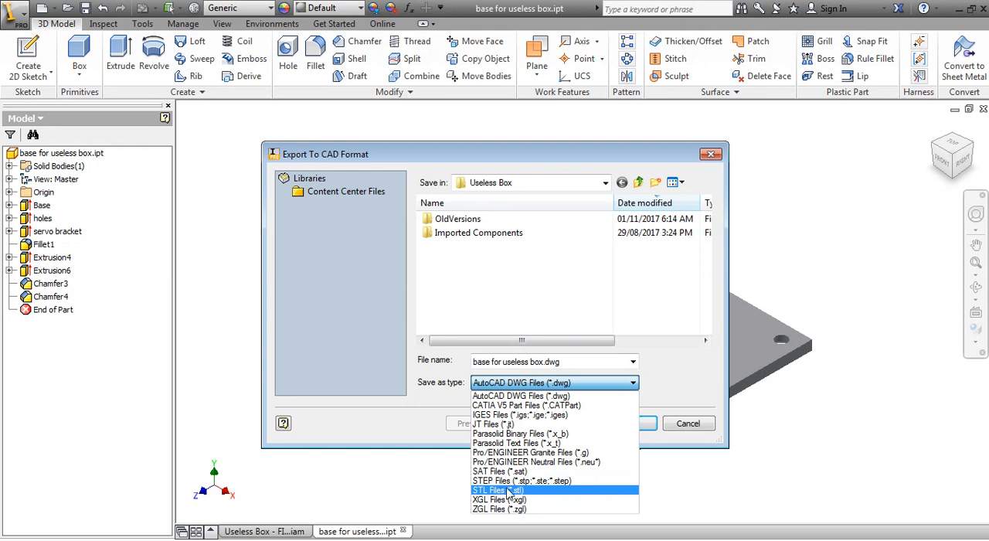
{"action": "left_click", "coordinate": [509, 491]}
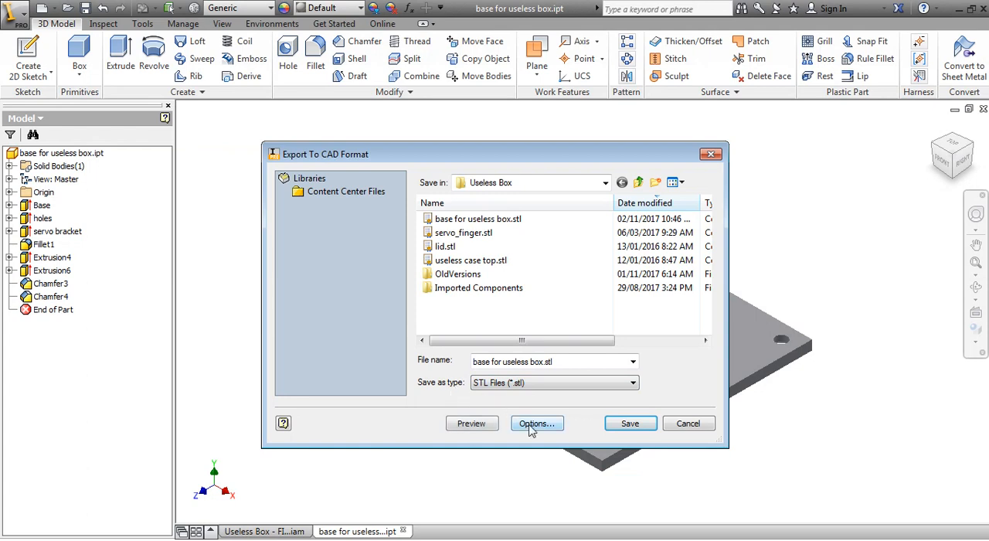
Set the STL export units to millimeter and save base for useless box.stl in the Useless Box folder, replacing the existing file.
{"action": "left_click", "coordinate": [533, 424]}
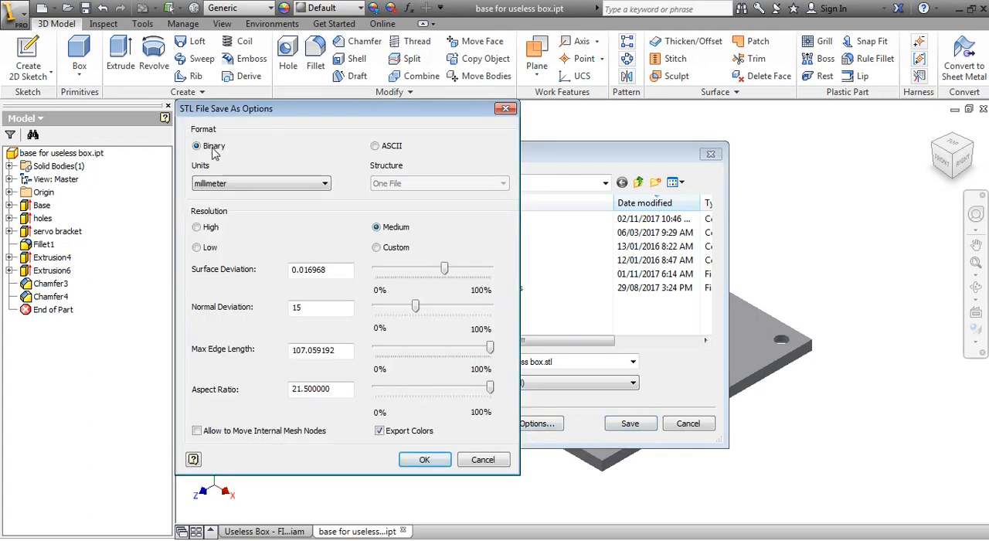
{"action": "left_click", "coordinate": [230, 184]}
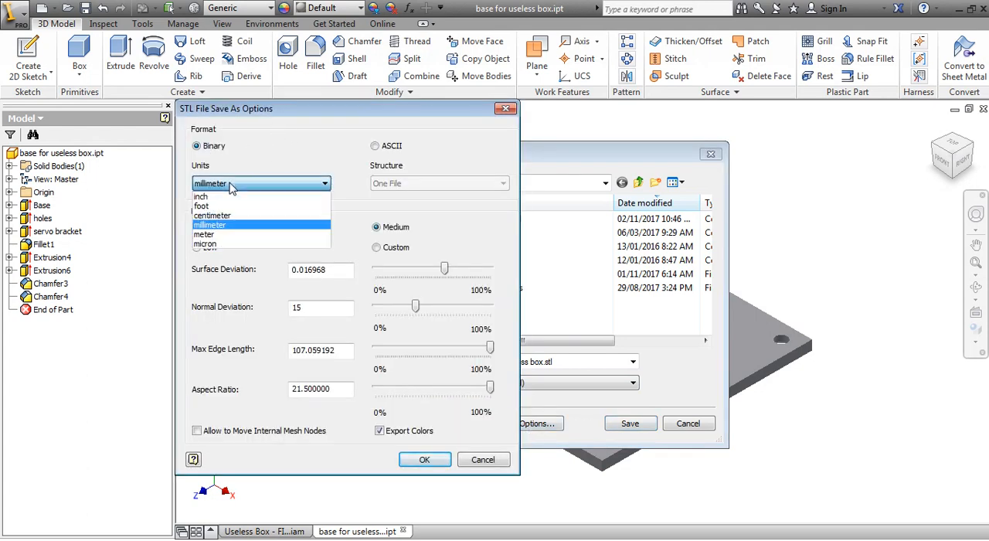
{"action": "left_click", "coordinate": [229, 225]}
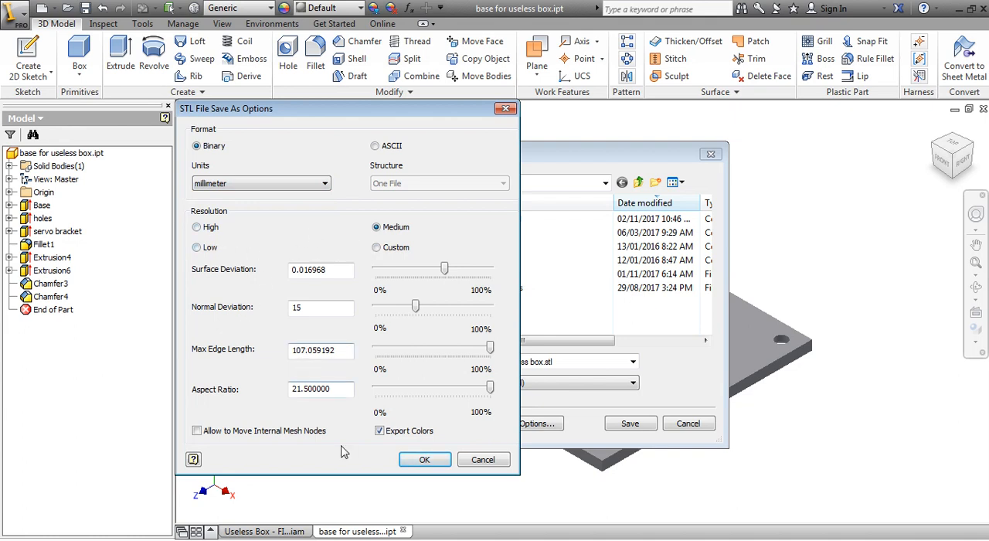
{"action": "left_click", "coordinate": [410, 462]}
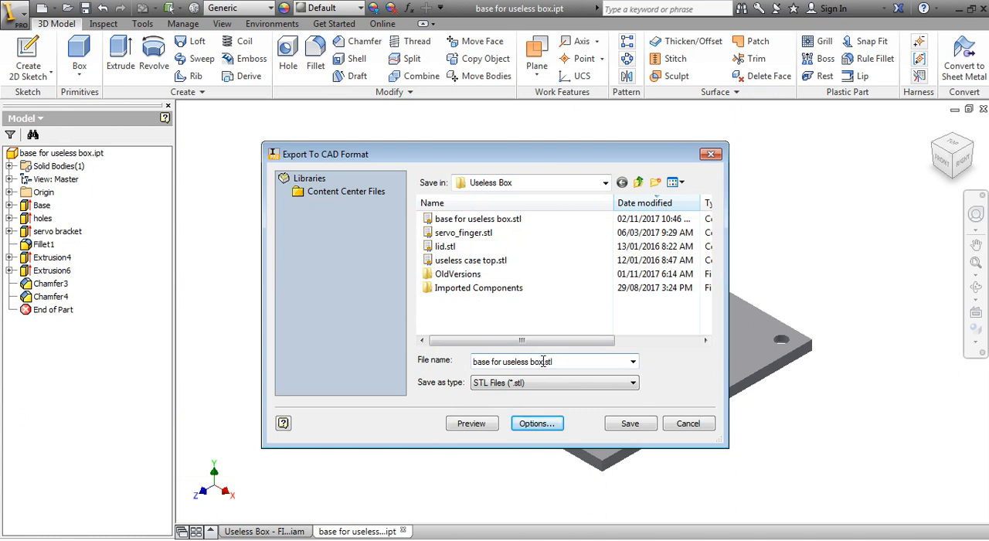
{"action": "left_click", "coordinate": [624, 429]}
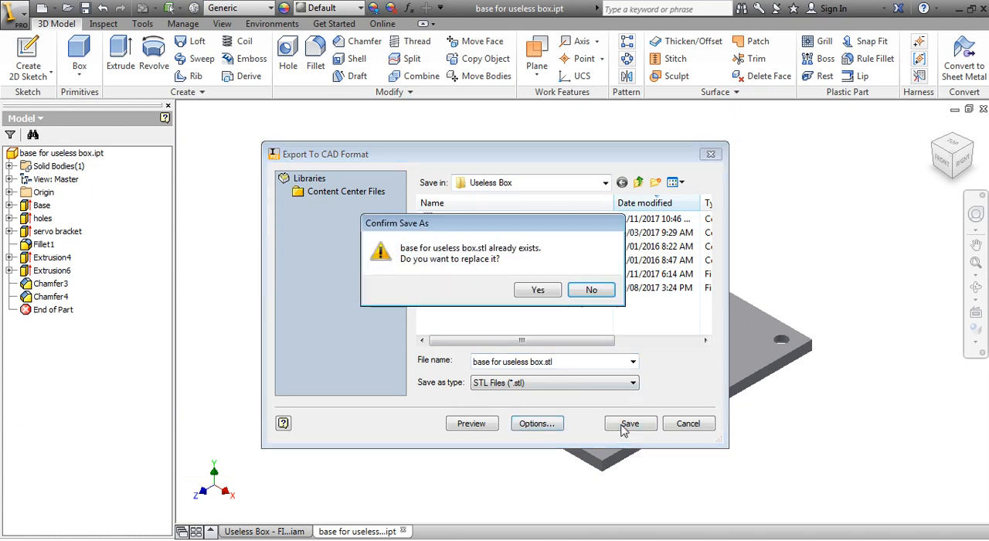
{"action": "left_click", "coordinate": [530, 290]}
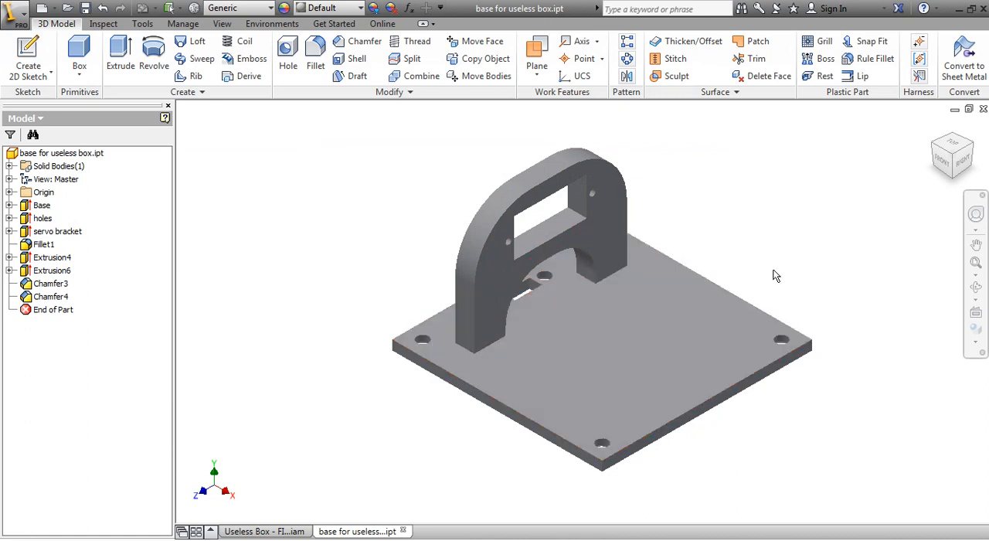
Switch to Tinkerine Suite and import base for useless box.stl from the Useless Box folder.
{"action": "key", "text": "alt+Tab"}
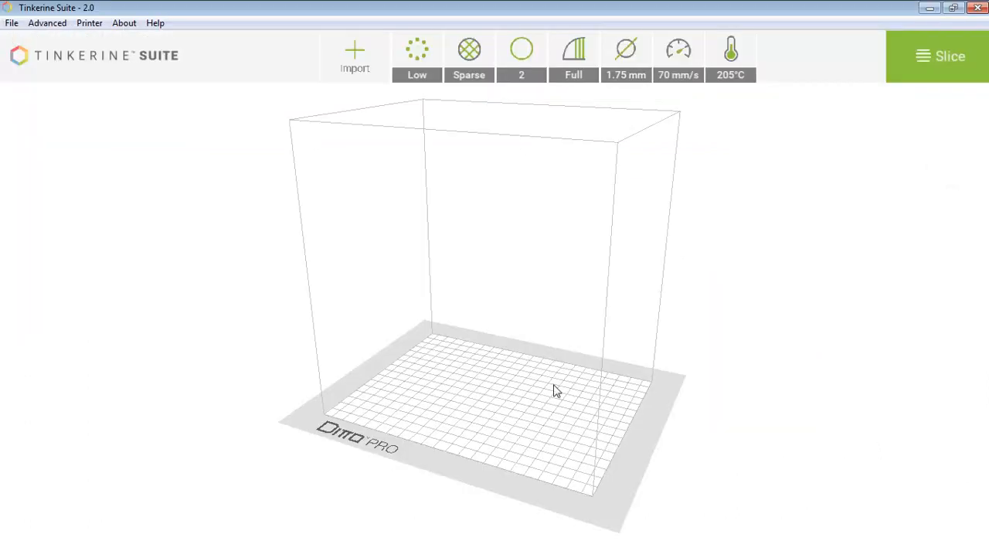
{"action": "left_click", "coordinate": [354, 56]}
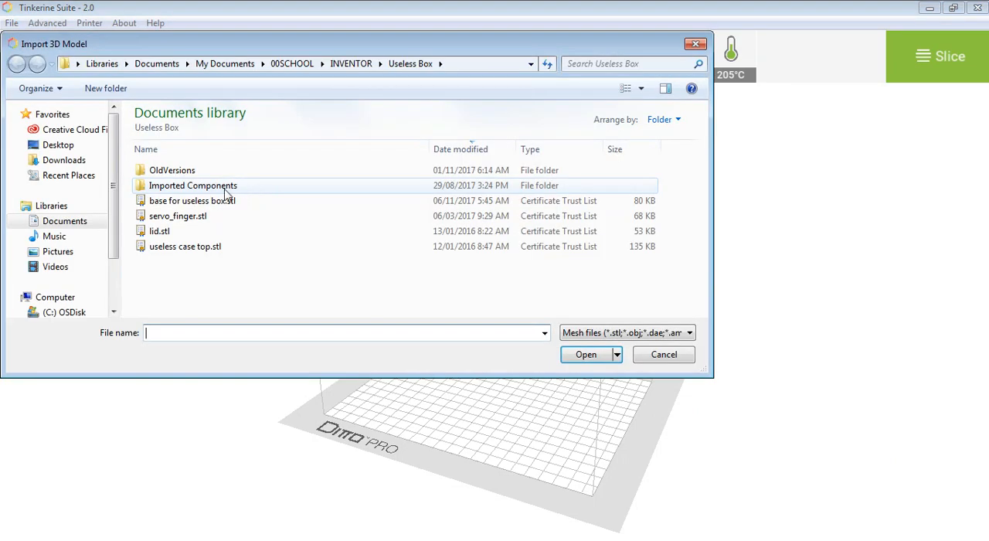
{"action": "left_click", "coordinate": [187, 203]}
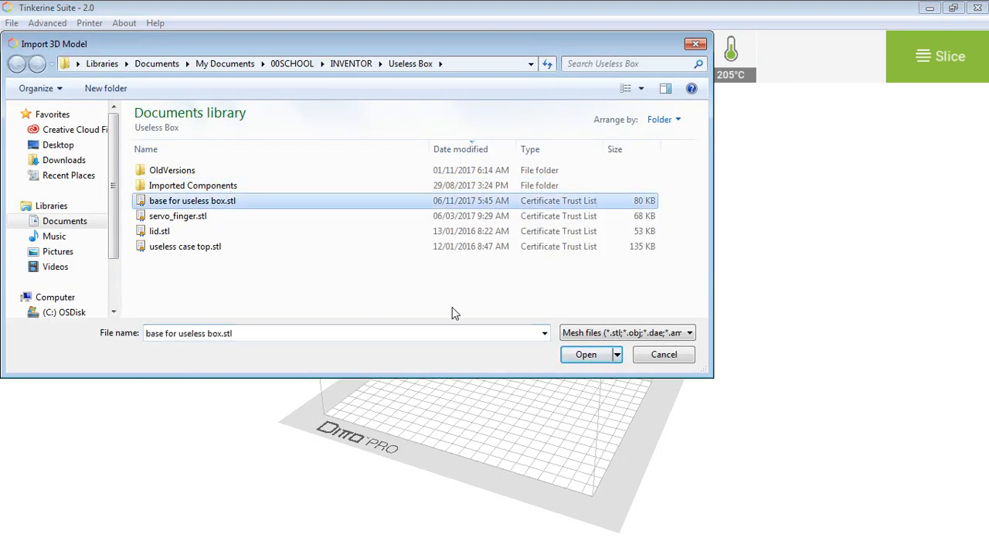
{"action": "left_click", "coordinate": [587, 355]}
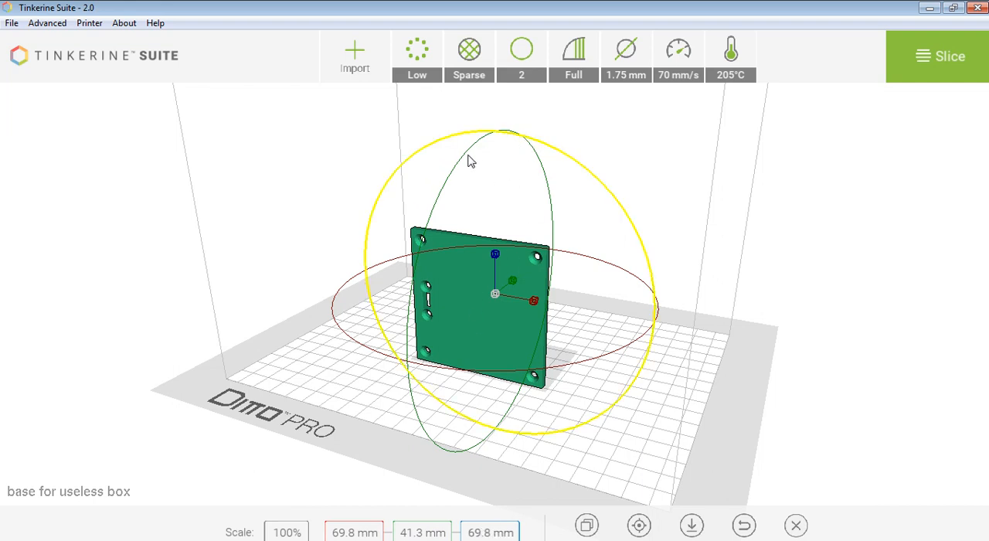
Rotate the model so its base plate faces down with the bracket upright, and lay it flat on the print bed.
{"action": "left_click_drag", "start_coordinate": [455, 174], "coordinate": [438, 398]}
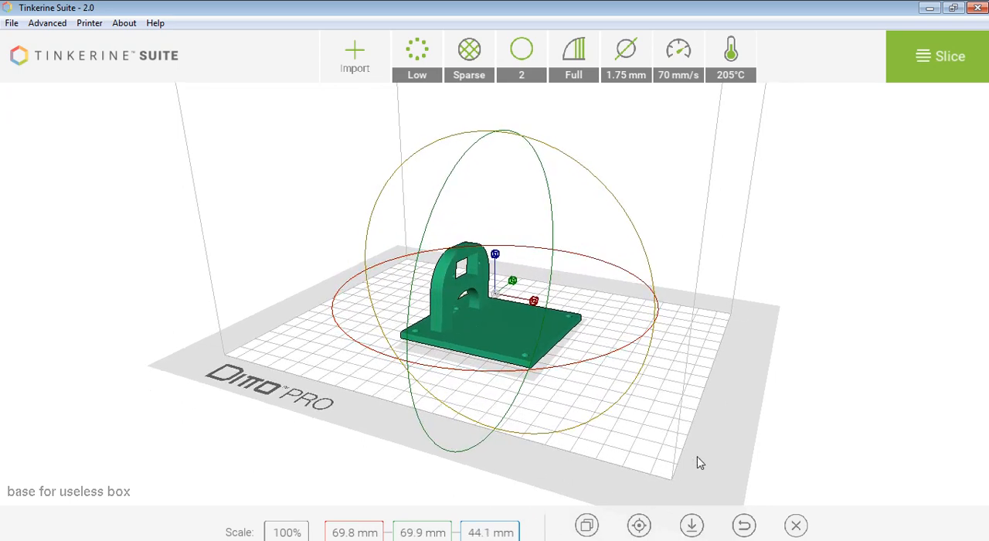
{"action": "left_click", "coordinate": [691, 524]}
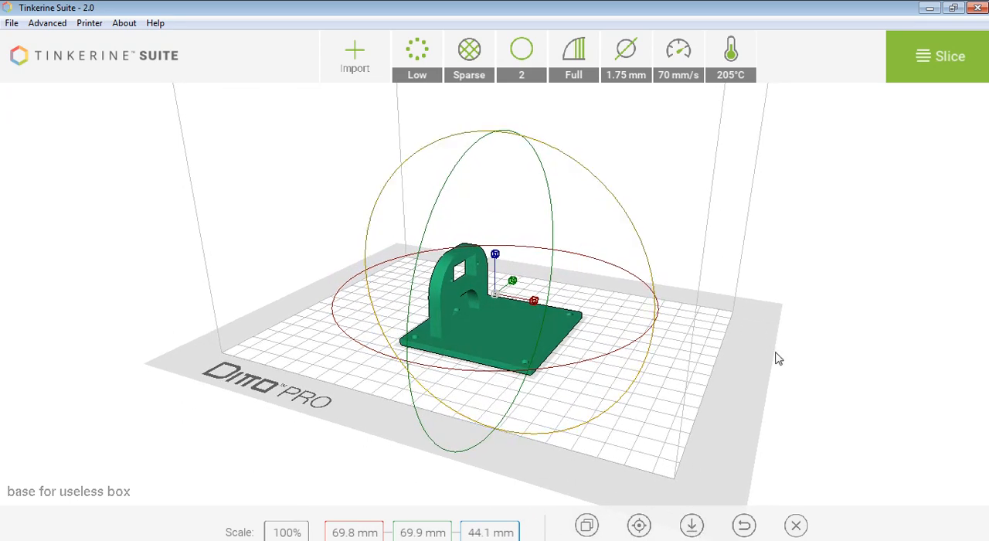
{"action": "left_click_drag", "start_coordinate": [794, 384], "coordinate": [804, 404]}
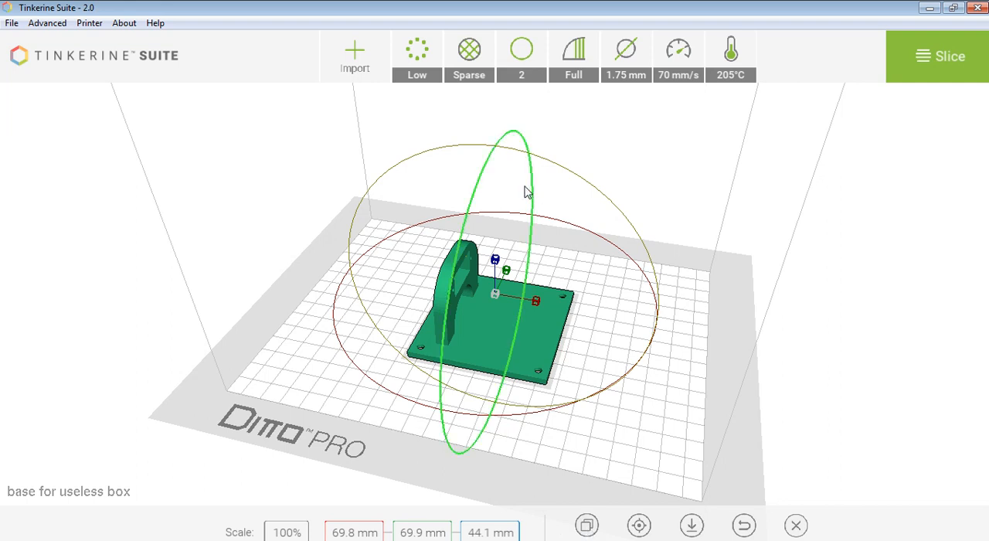
Hide the advanced print settings and show them again.
{"action": "left_click", "coordinate": [45, 24]}
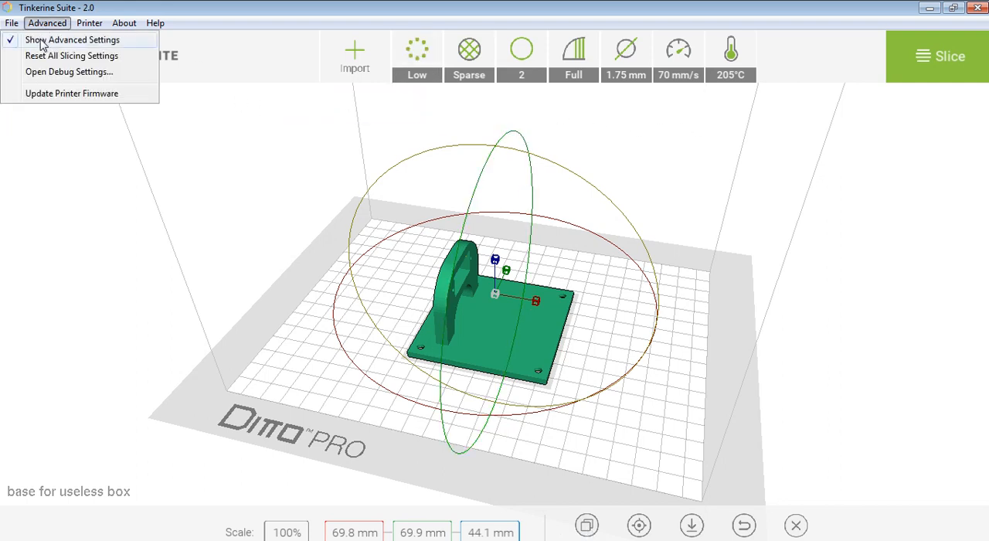
{"action": "left_click", "coordinate": [43, 42]}
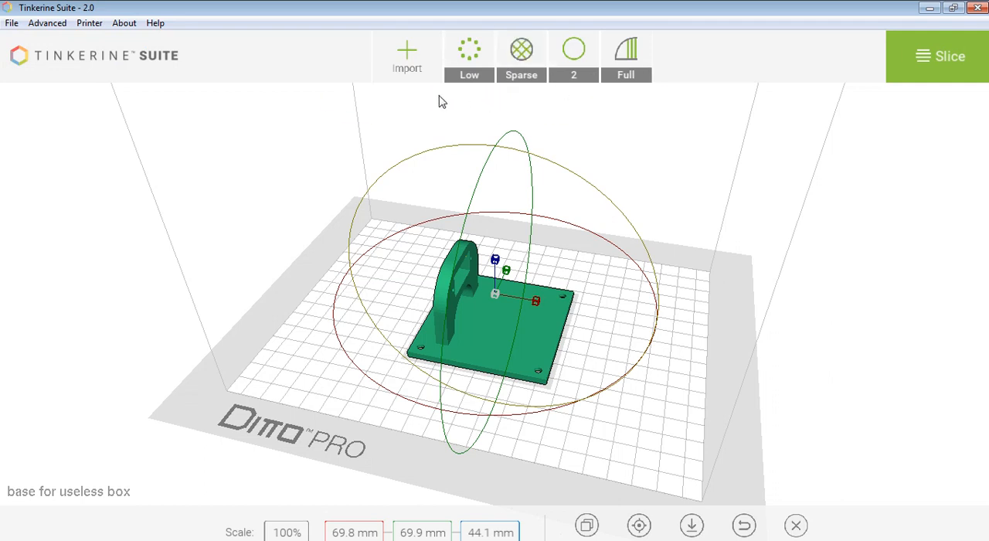
{"action": "left_click", "coordinate": [47, 25]}
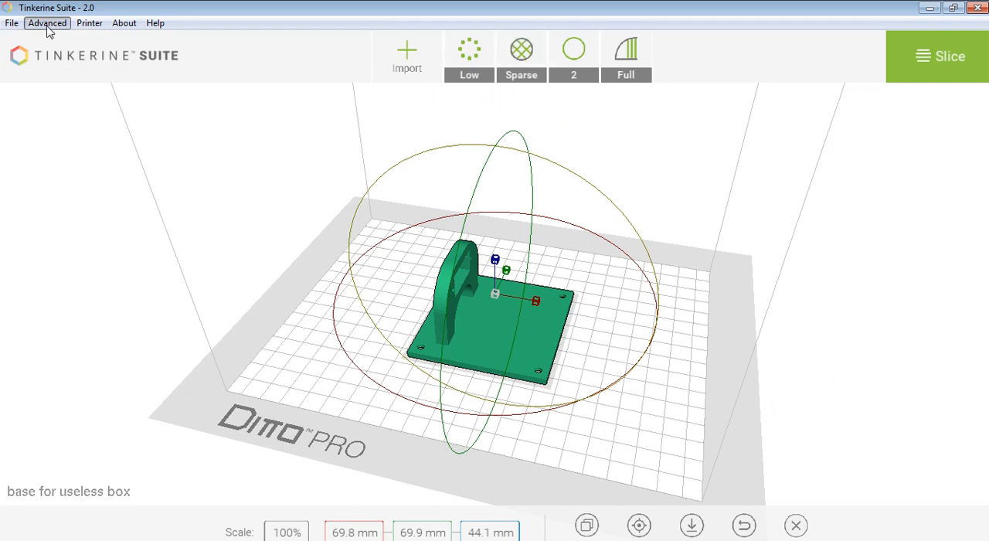
{"action": "left_click", "coordinate": [52, 42]}
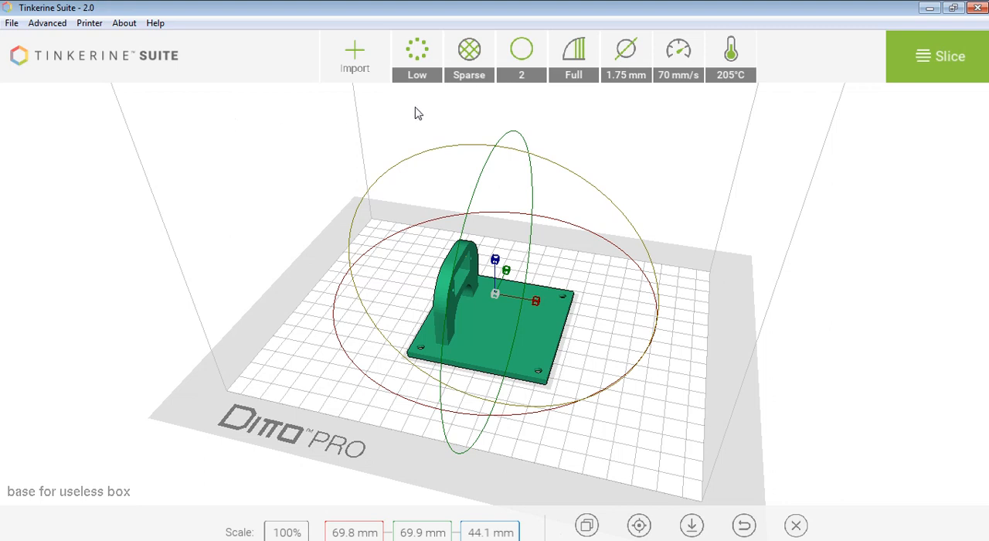
Check the resolution and infill options, and set the wall count to 3.
{"action": "left_click", "coordinate": [421, 54]}
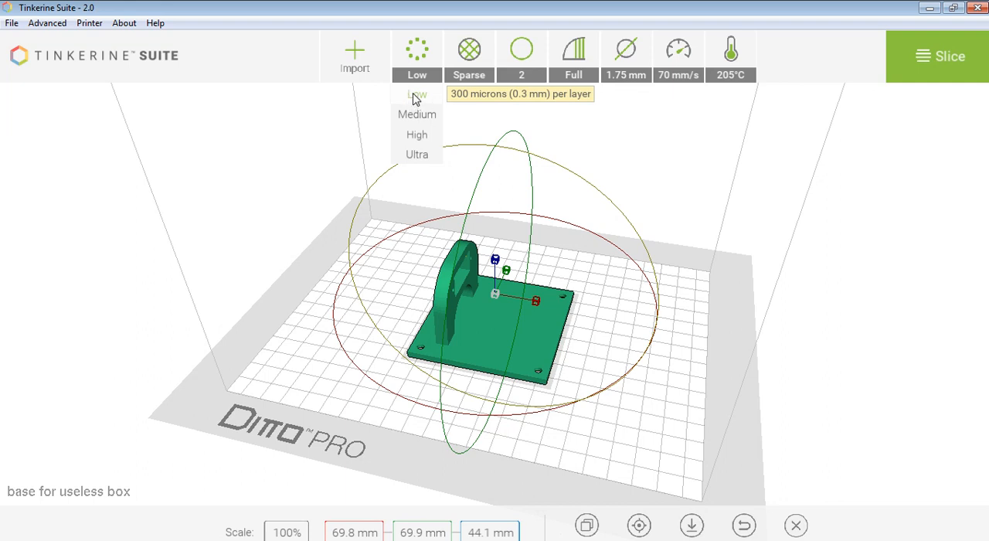
{"action": "left_click", "coordinate": [549, 114]}
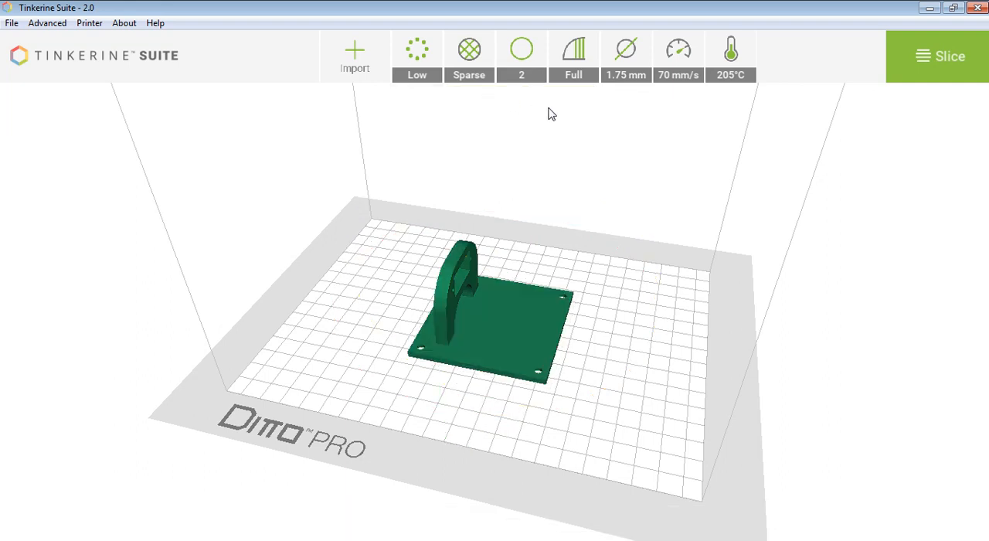
{"action": "left_click", "coordinate": [469, 52]}
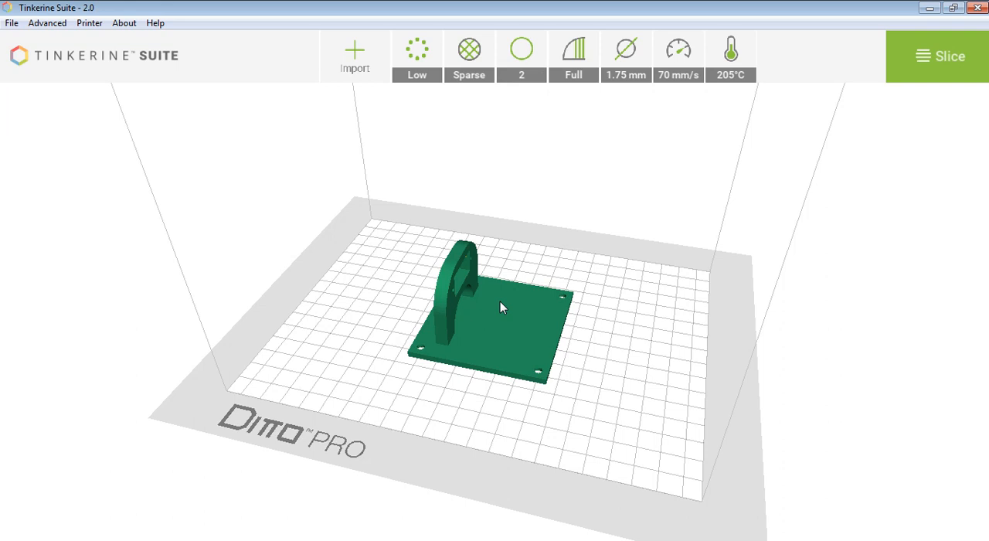
{"action": "left_click", "coordinate": [519, 58]}
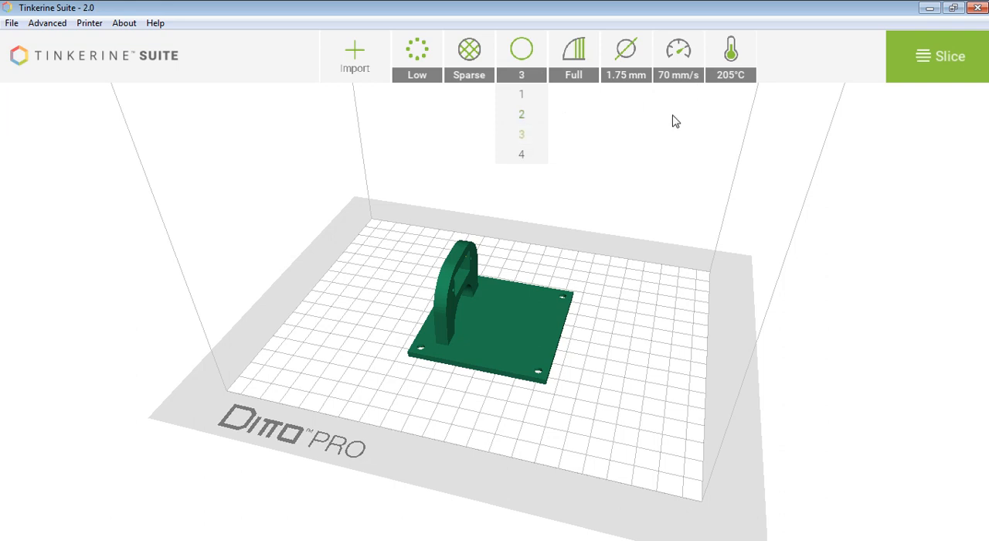
{"action": "left_click", "coordinate": [615, 158]}
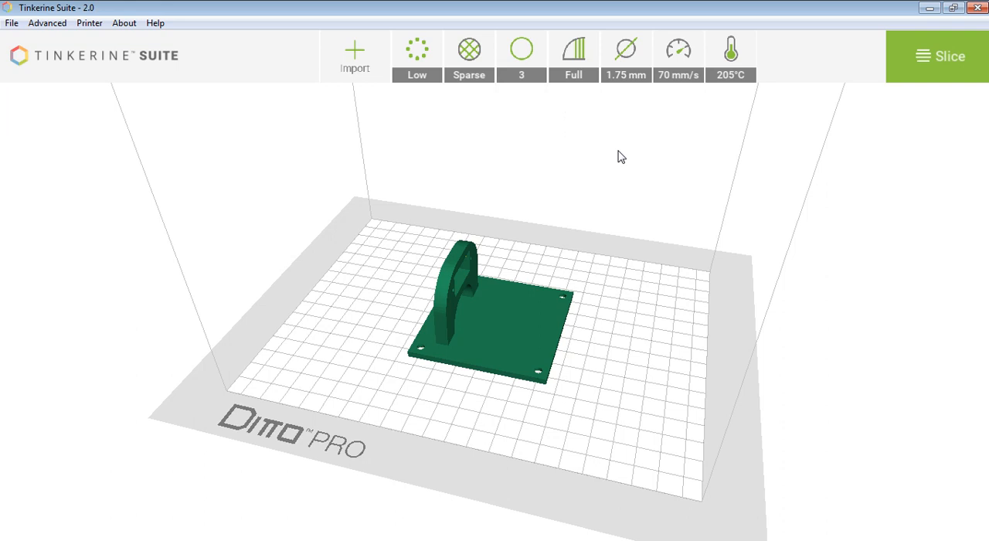
Review the support options and examine the bracket's overhangs around the rectangular opening and the arch.
{"action": "left_click", "coordinate": [573, 65]}
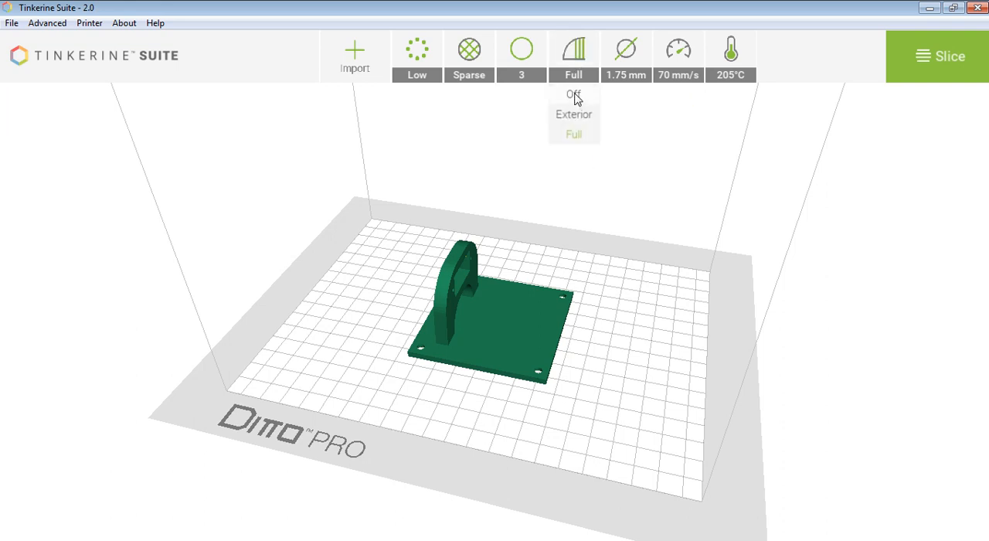
{"action": "right_click_drag", "start_coordinate": [644, 385], "coordinate": [589, 361]}
{"action": "scroll", "coordinate": [589, 346], "scroll_direction": "down", "scroll_amount": 3}
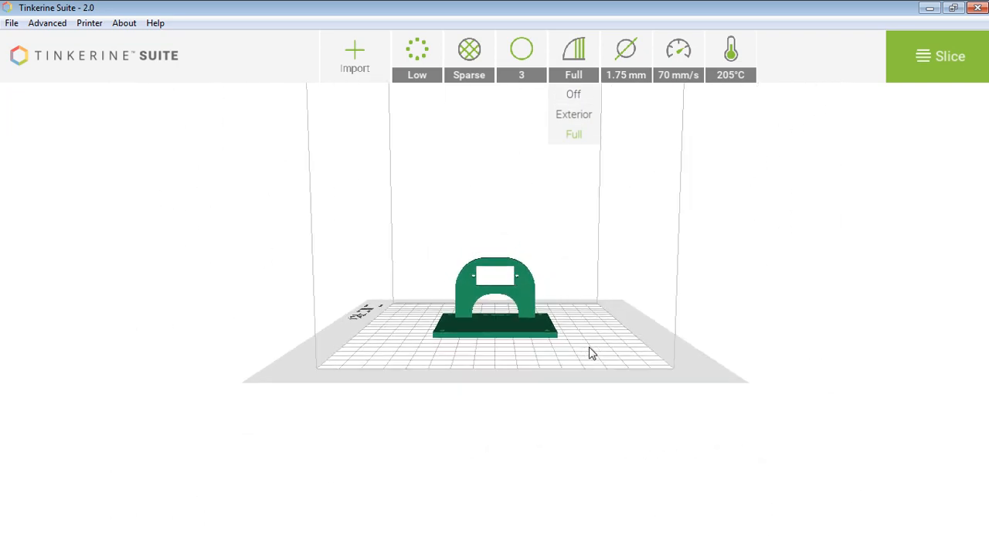
{"action": "scroll", "coordinate": [584, 346], "scroll_direction": "up", "scroll_amount": 9}
{"action": "scroll", "coordinate": [584, 349], "scroll_direction": "up", "scroll_amount": 3}
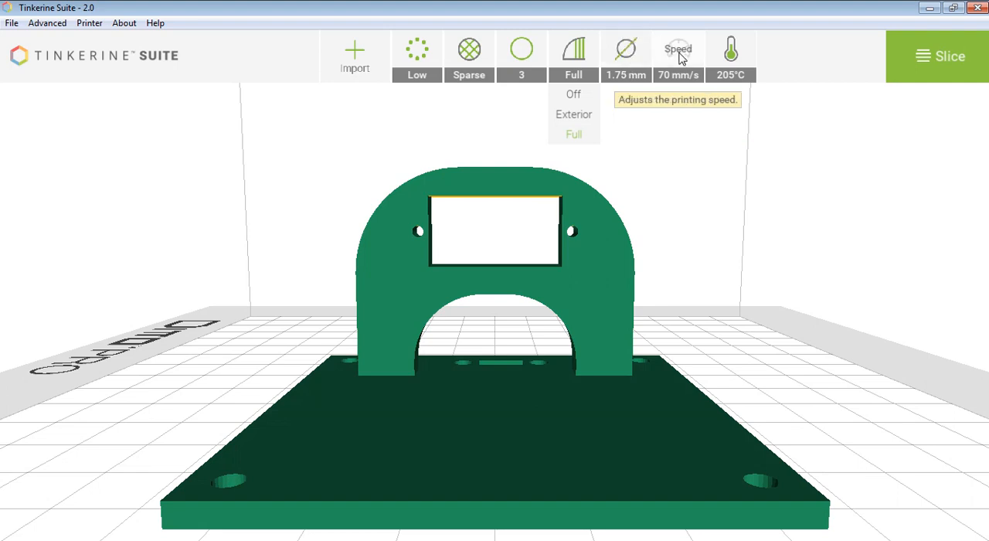
Check the print temperature setting and slice the model to generate its print preview.
{"action": "left_click", "coordinate": [746, 65]}
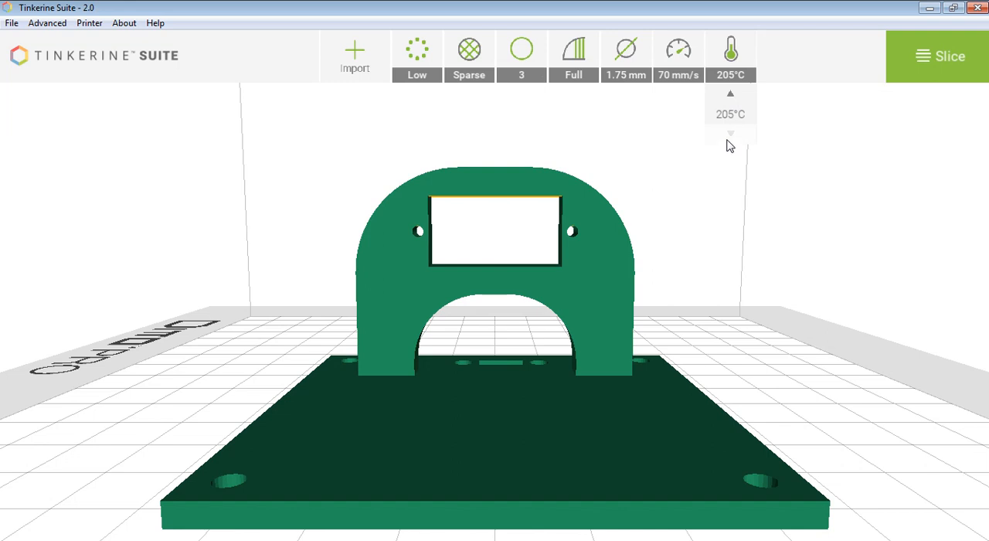
{"action": "left_click", "coordinate": [668, 139]}
{"action": "left_click", "coordinate": [934, 76]}
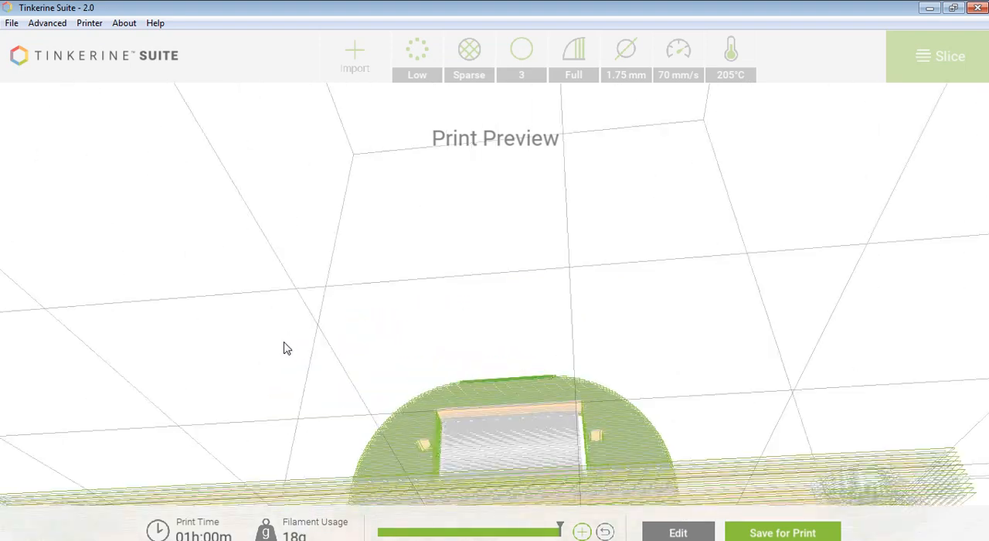
{"action": "scroll", "coordinate": [661, 437], "scroll_direction": "down", "scroll_amount": 5}
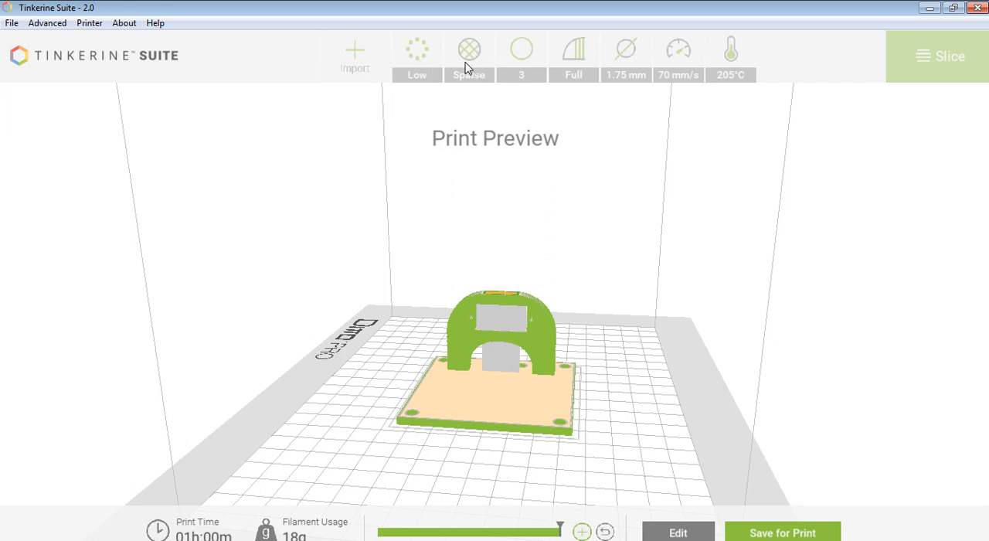
Review the advanced debug settings for speed, skirt, infill percentage, retraction and support, and close them without saving.
{"action": "left_click", "coordinate": [48, 24]}
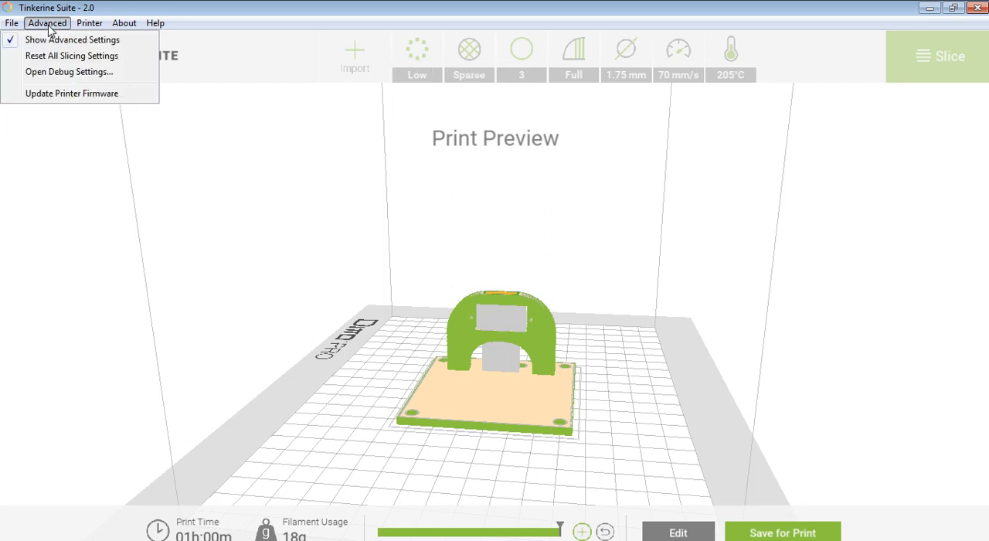
{"action": "left_click", "coordinate": [42, 72]}
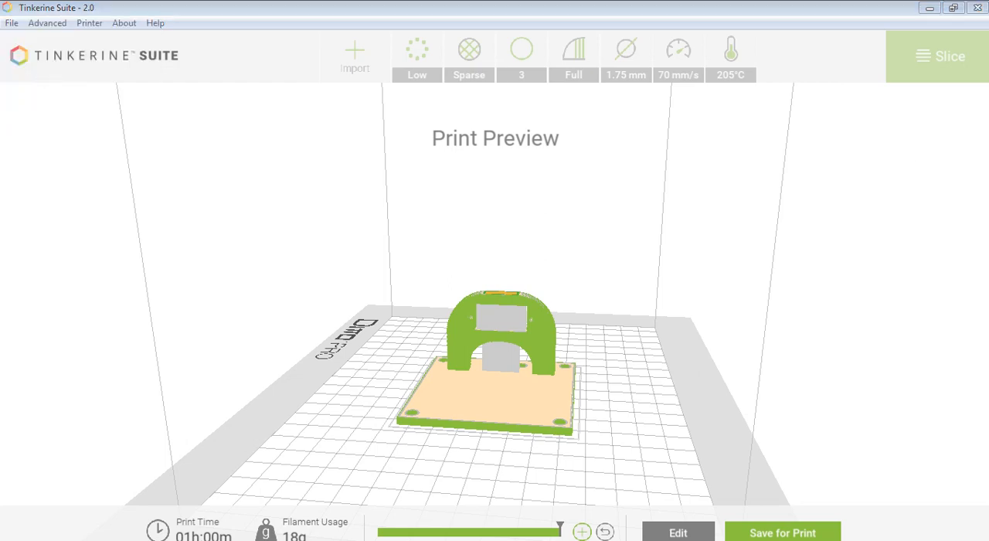
{"action": "left_click_drag", "start_coordinate": [686, 246], "coordinate": [358, 150]}
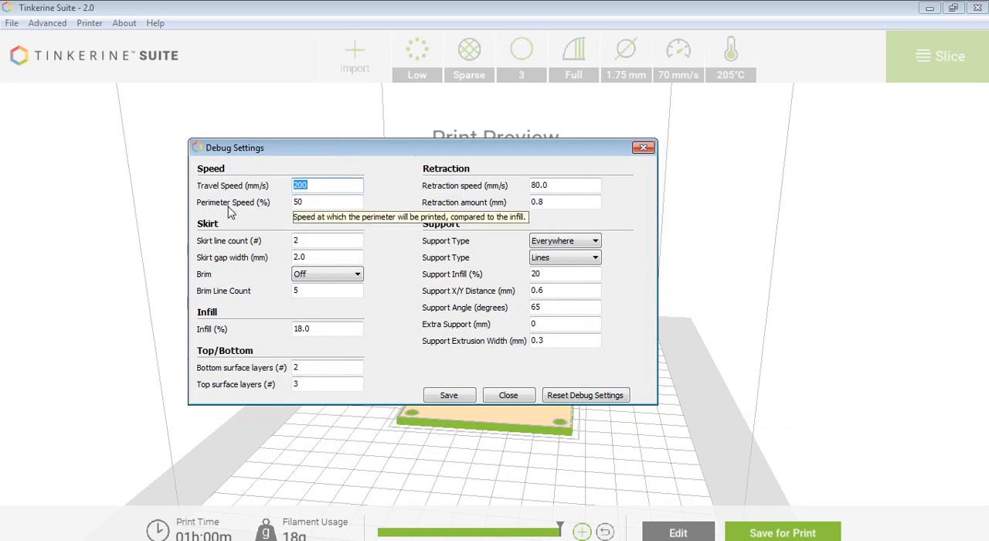
{"action": "left_click_drag", "start_coordinate": [326, 329], "coordinate": [288, 329]}
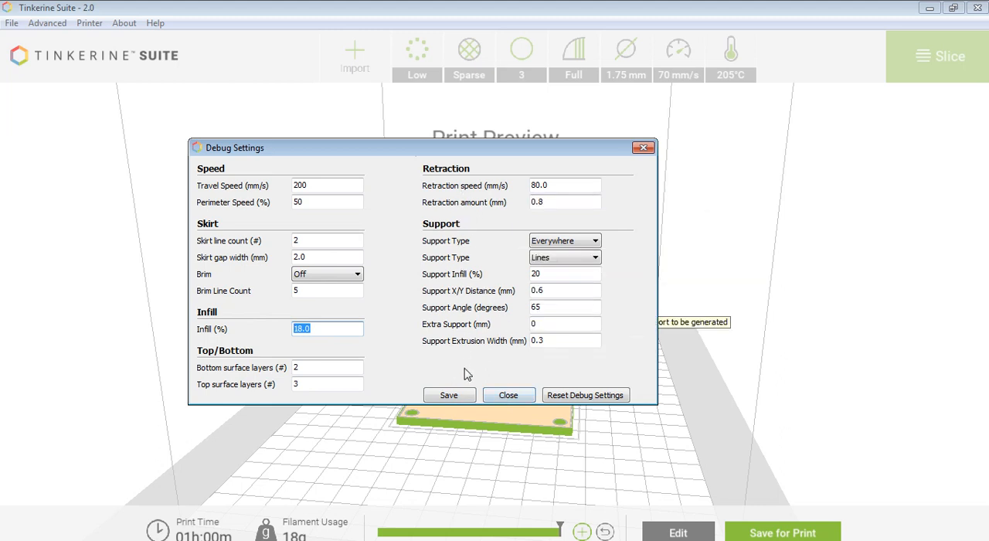
{"action": "left_click", "coordinate": [506, 396]}
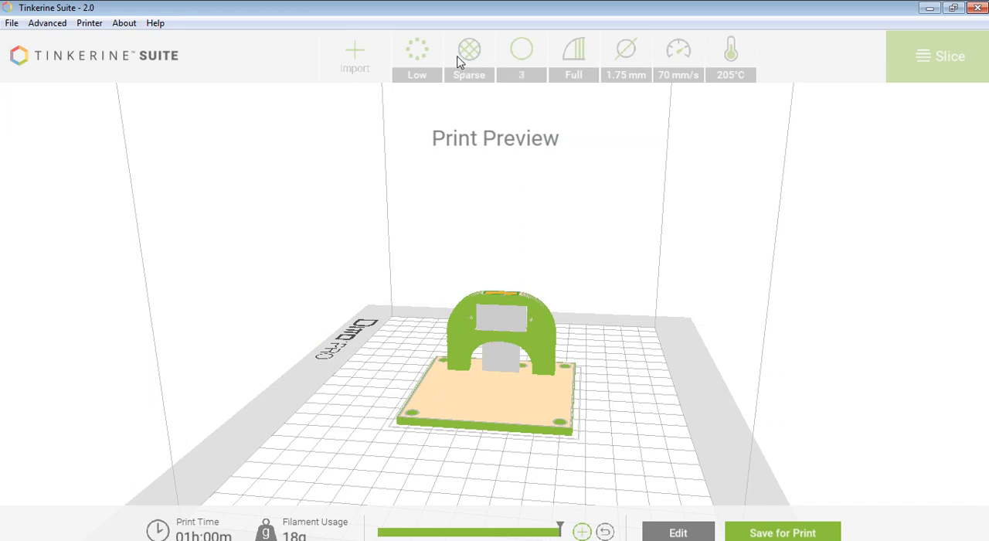
Save the sliced model to the computer as a GCode file in the Useless Box folder, named with the owner's first name followed by "base".
{"action": "left_click", "coordinate": [763, 533]}
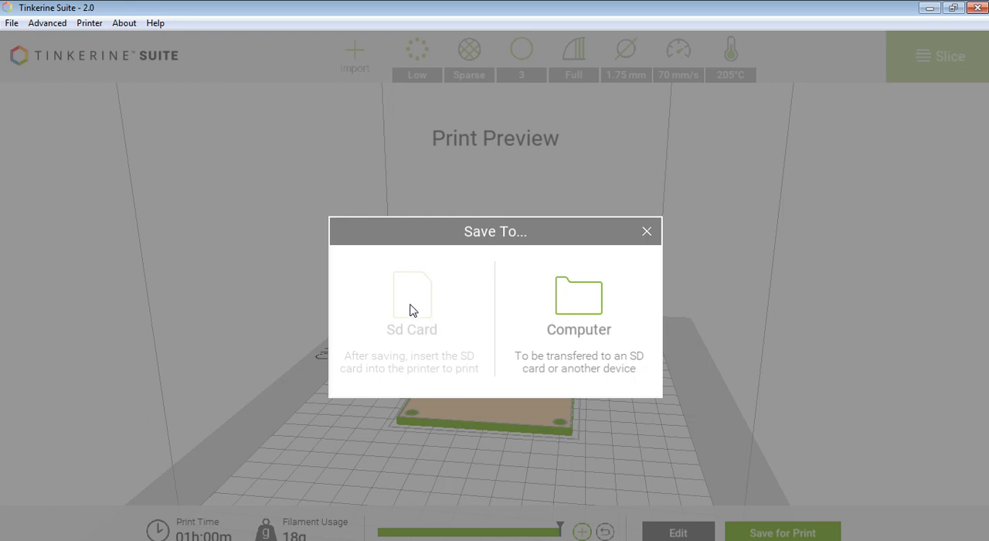
{"action": "left_click", "coordinate": [593, 308]}
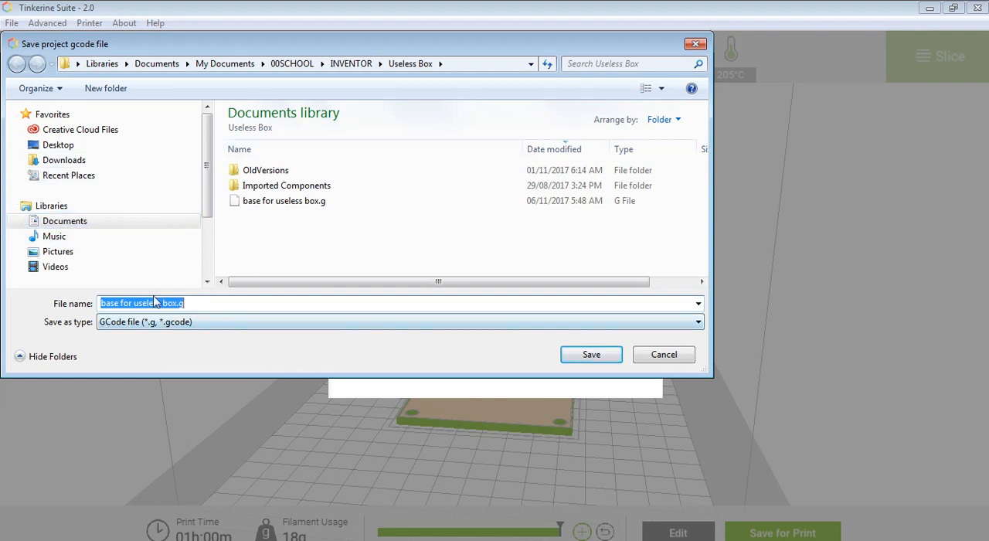
{"action": "left_click", "coordinate": [101, 303]}
{"action": "key", "text": "Delete"}
{"action": "key", "text": "Delete"}
{"action": "key", "text": "Delete"}
{"action": "key", "text": "Delete"}
{"action": "key", "text": "Delete"}
{"action": "key", "text": "Delete"}
{"action": "key", "text": "Delete"}
{"action": "key", "text": "Delete"}
{"action": "key", "text": "Delete"}
{"action": "key", "text": "Delete"}
{"action": "key", "text": "Delete"}
{"action": "key", "text": "Delete"}
{"action": "key", "text": "Delete"}
{"action": "key", "text": "Delete"}
{"action": "key", "text": "Delete"}
{"action": "key", "text": "Delete"}
{"action": "key", "text": "Delete"}
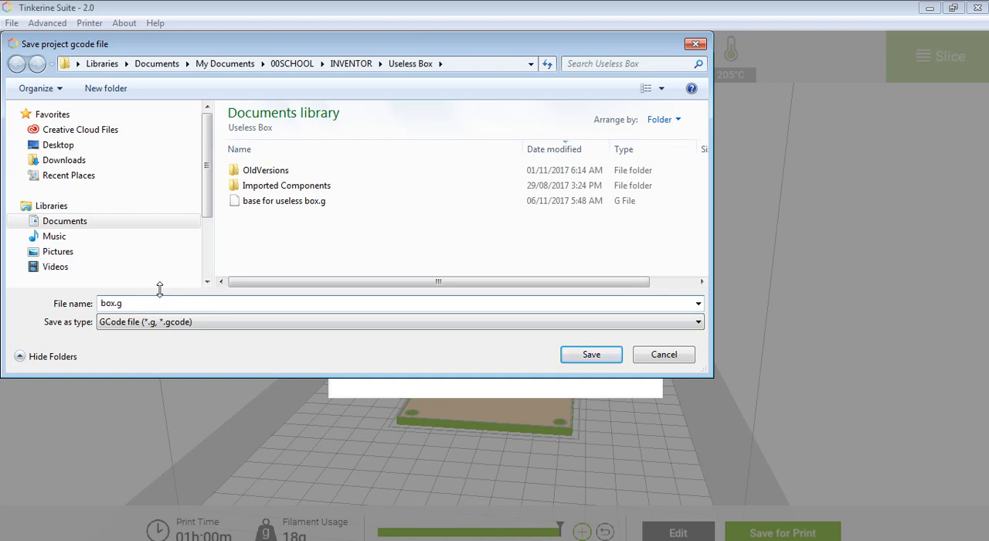
{"action": "key", "text": "Delete"}
{"action": "key", "text": "Delete"}
{"action": "type", "text": "steve base"}
{"action": "left_click", "coordinate": [577, 358]}
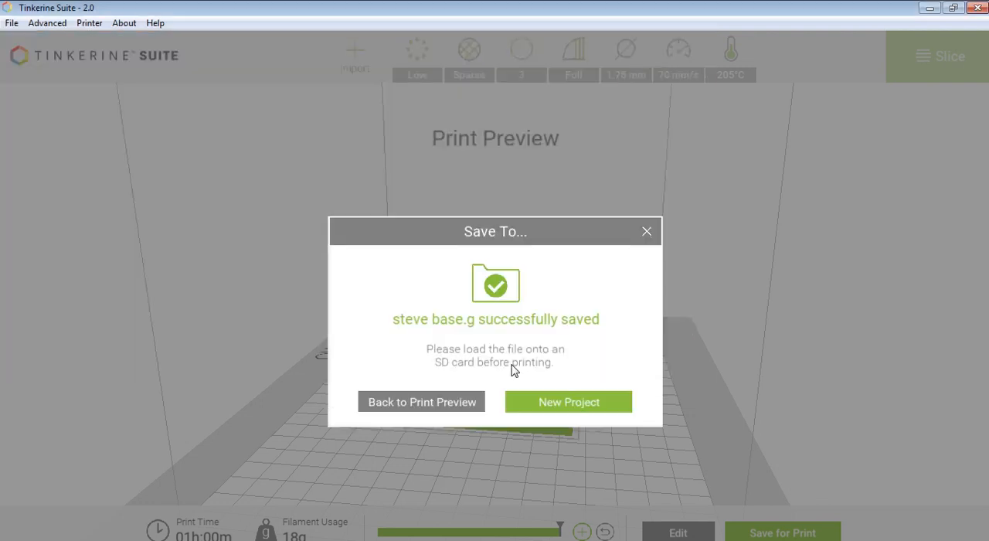
{"action": "left_click", "coordinate": [647, 232]}
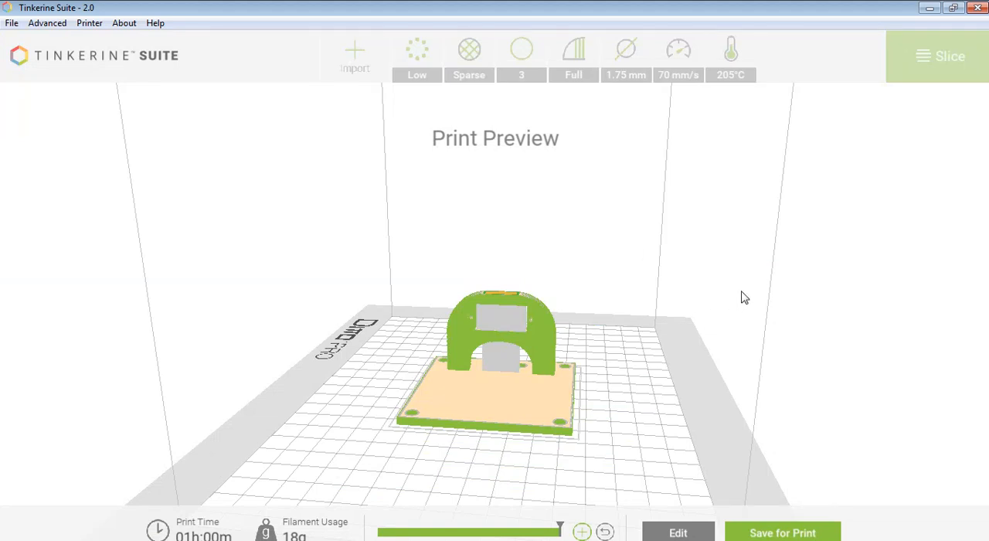